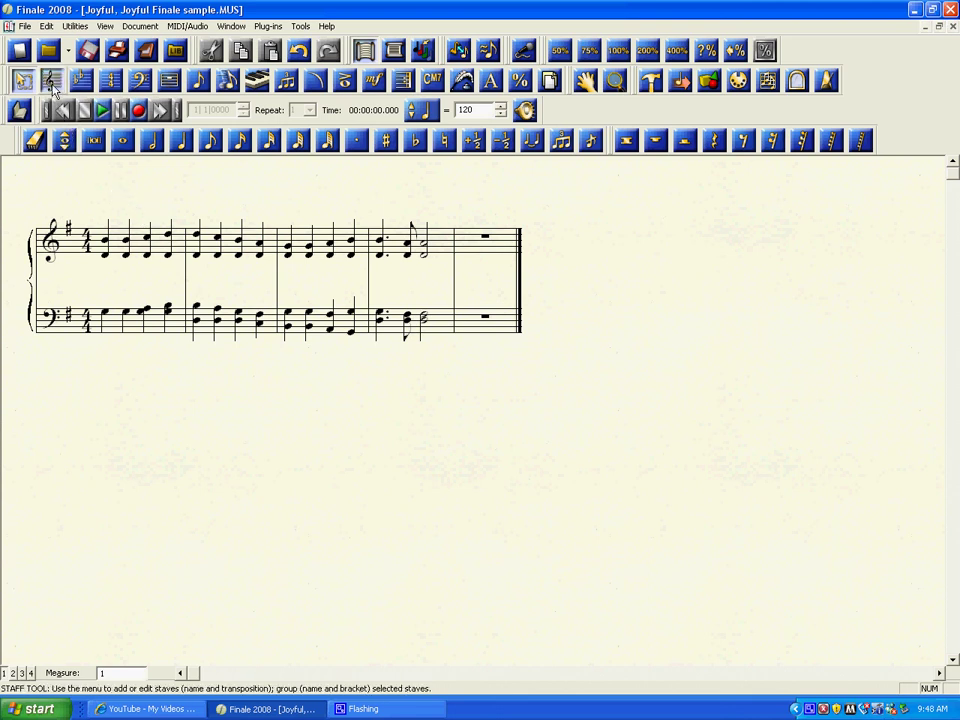
# Drag the bass staff down with the Staff Tool to widen the gap under the treble staff.
pyautogui.click(53, 88)
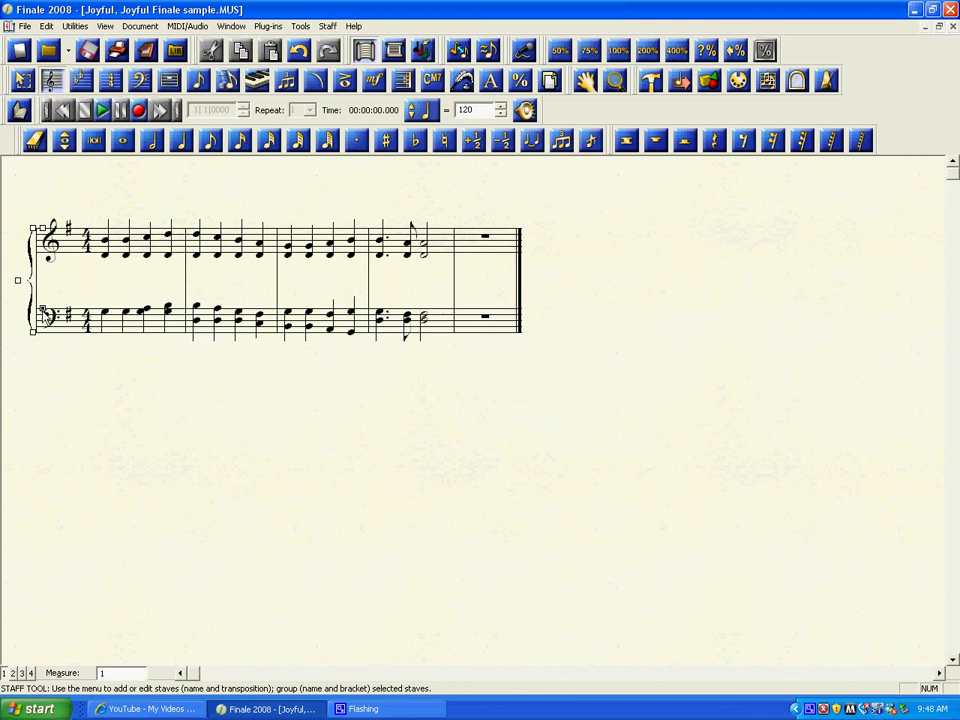
pyautogui.moveTo(42, 315); pyautogui.dragTo(42, 344)
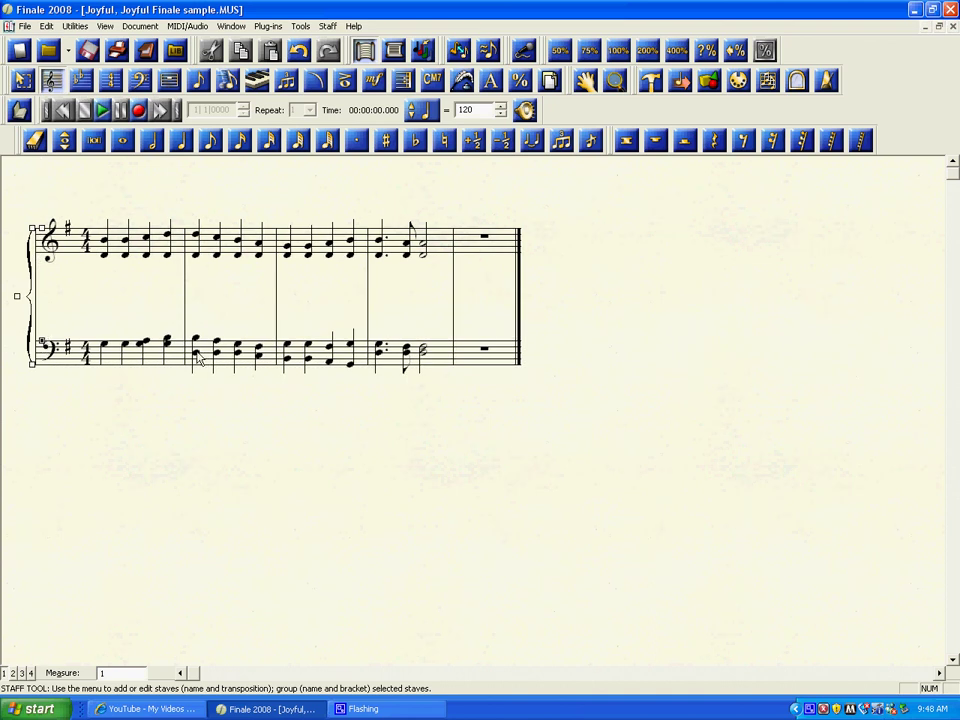
# Switch to the Lyrics Tool and set the current lyric to Verse, number 1.
pyautogui.click(461, 83)
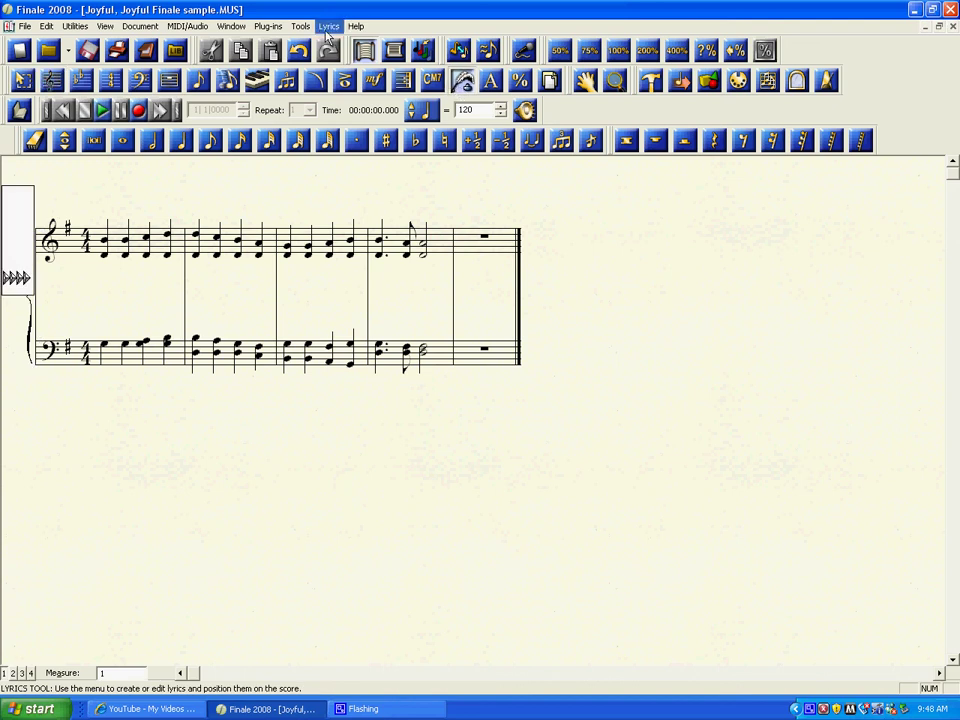
pyautogui.click(328, 30)
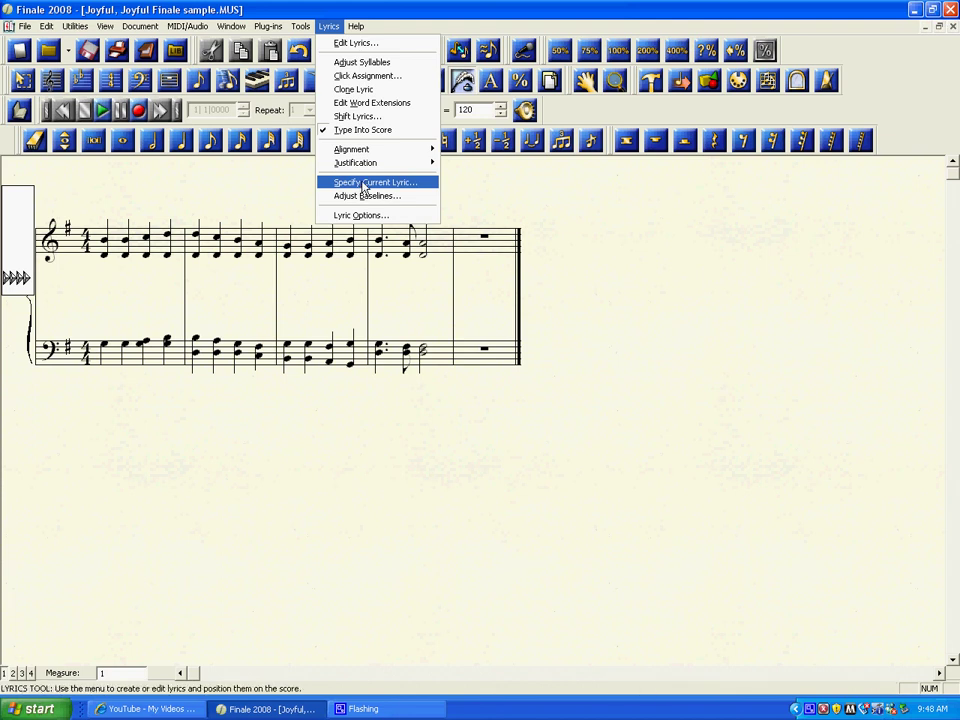
pyautogui.click(364, 186)
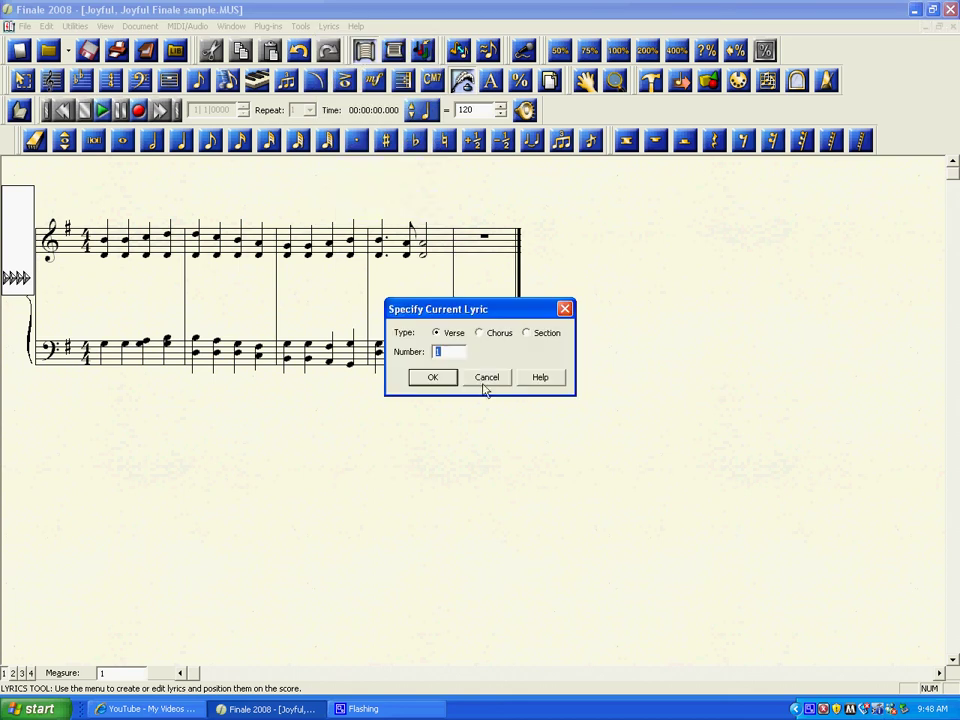
pyautogui.click(432, 379)
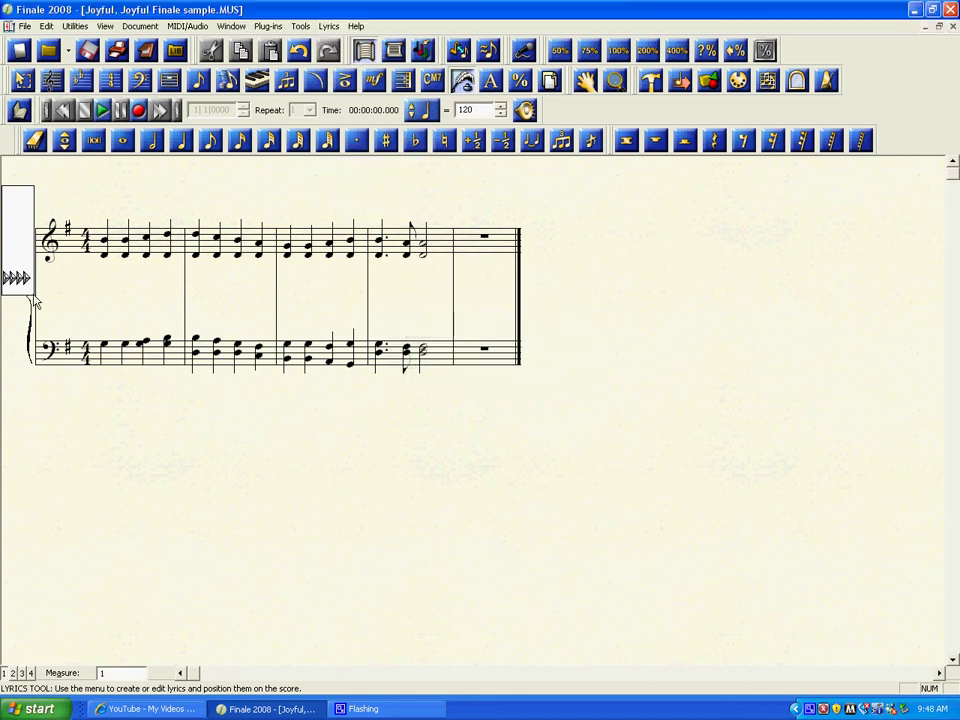
# Type '1.Joy ful, joy ful,' under the first treble notes, one syllable per note.
pyautogui.click(102, 270)
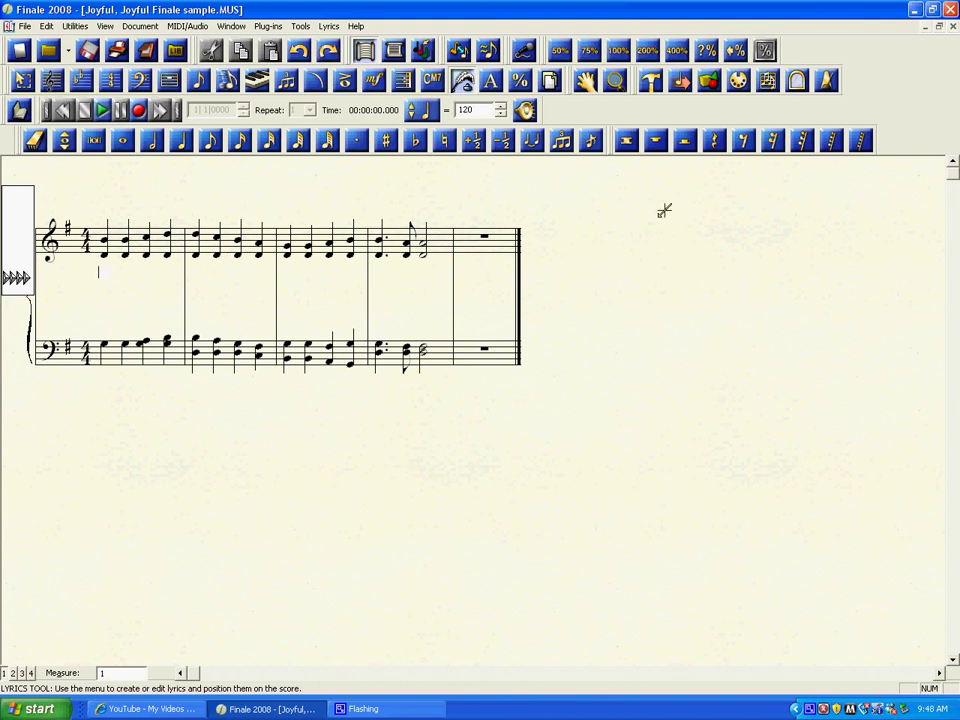
pyautogui.write('1.Joy')
pyautogui.press('space')
pyautogui.write('ful')
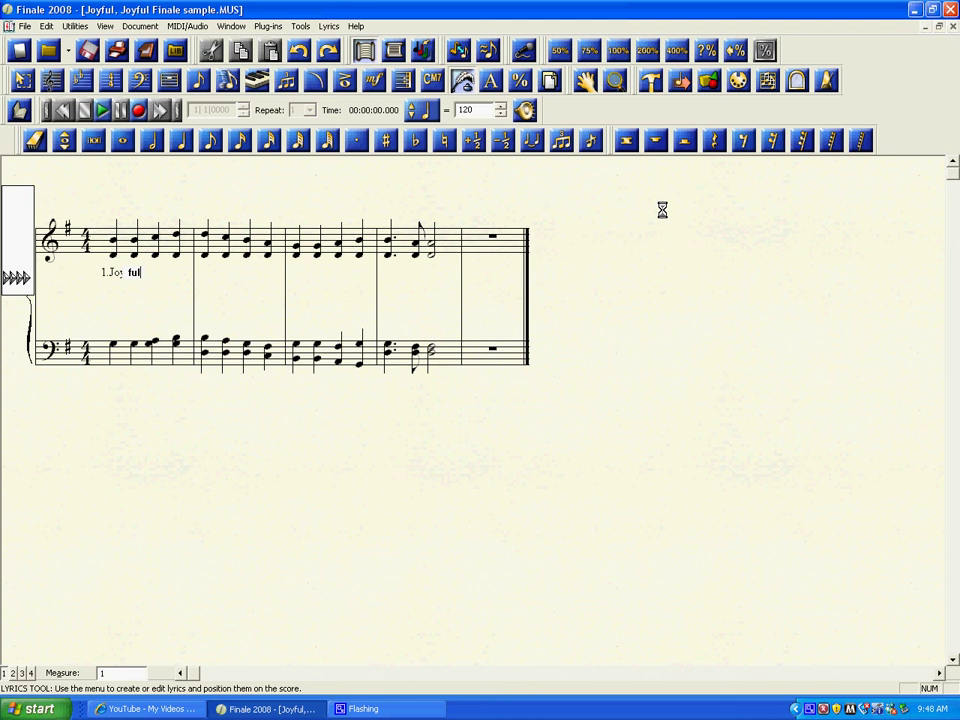
pyautogui.write(',')
pyautogui.press('space')
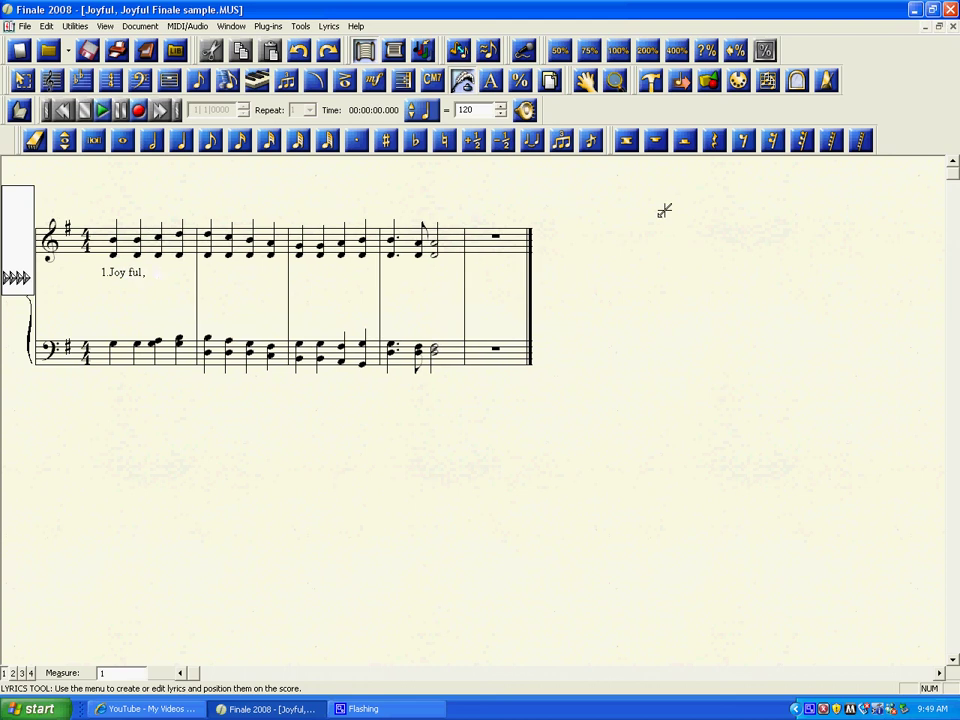
pyautogui.write('joy')
pyautogui.press('space')
pyautogui.write(' ful')
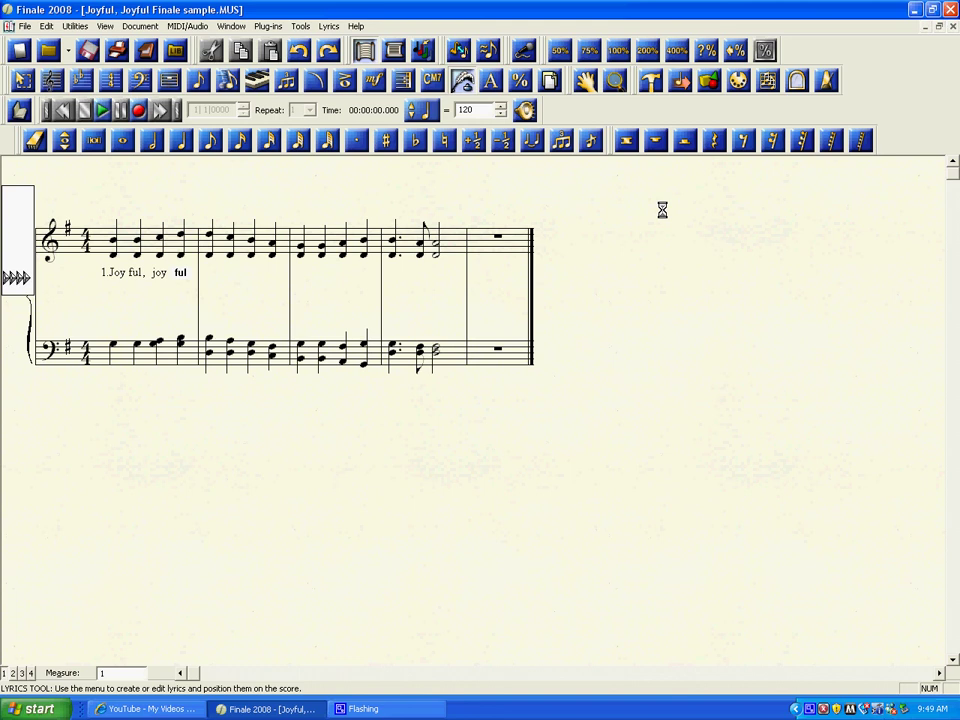
pyautogui.write(',')
pyautogui.press('space')
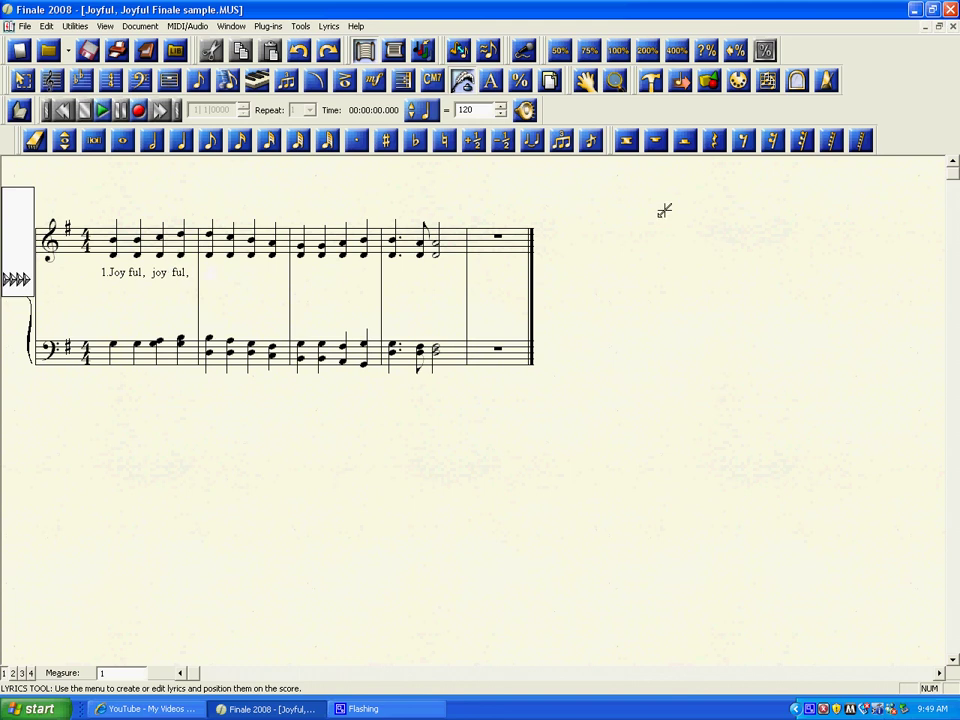
# Continue verse 1 with 'we a dore Thee', one syllable per note.
pyautogui.write(' we')
pyautogui.press('space')
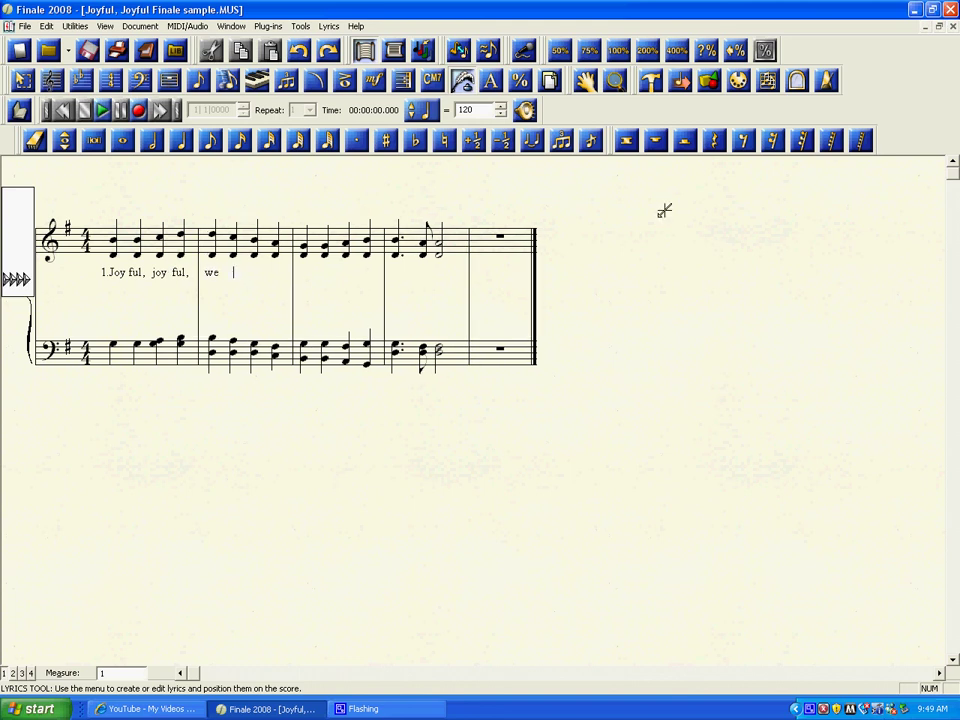
pyautogui.write('a do')
pyautogui.write('re')
pyautogui.press('space')
pyautogui.write('Th')
pyautogui.write('ee')
pyautogui.press('space')
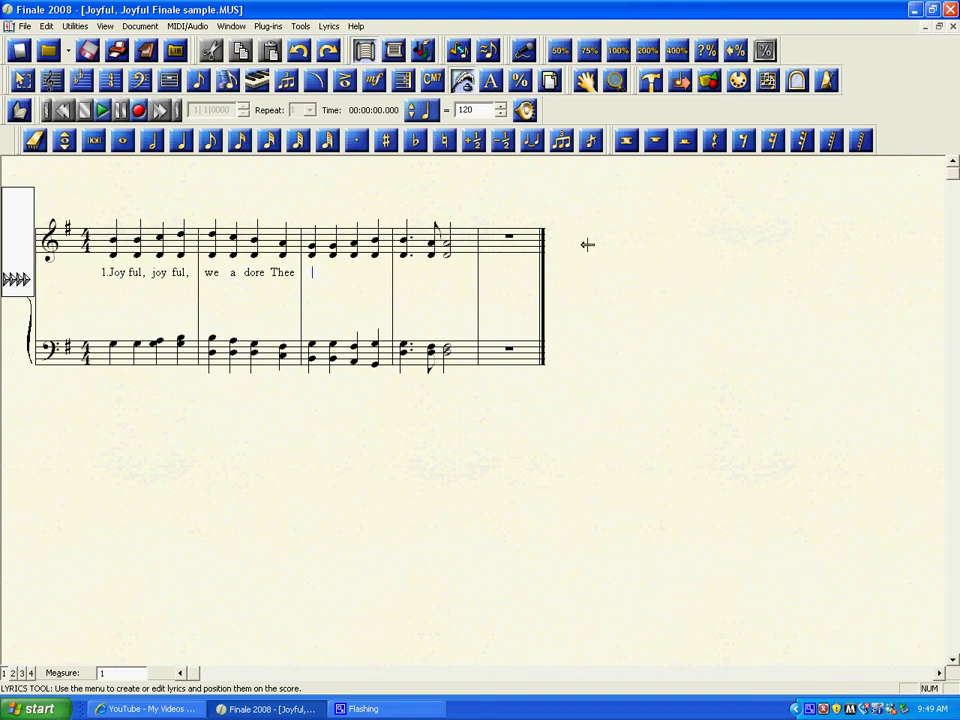
# Make verse 2 the current lyric and type '2.All Thy works' beneath verse 1.
pyautogui.click(330, 26)
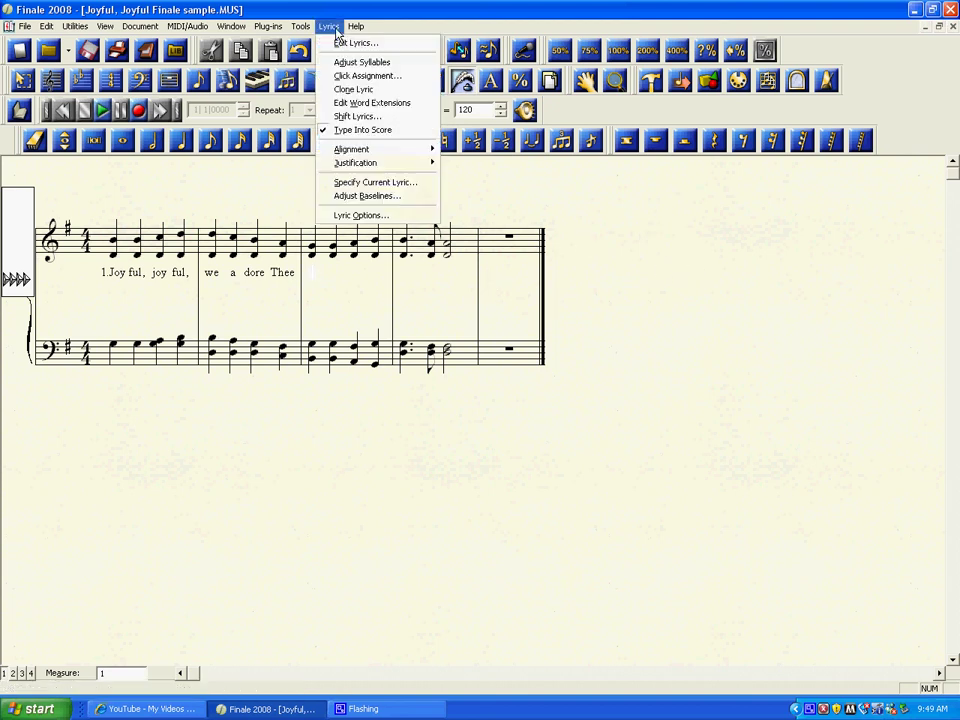
pyautogui.click(399, 184)
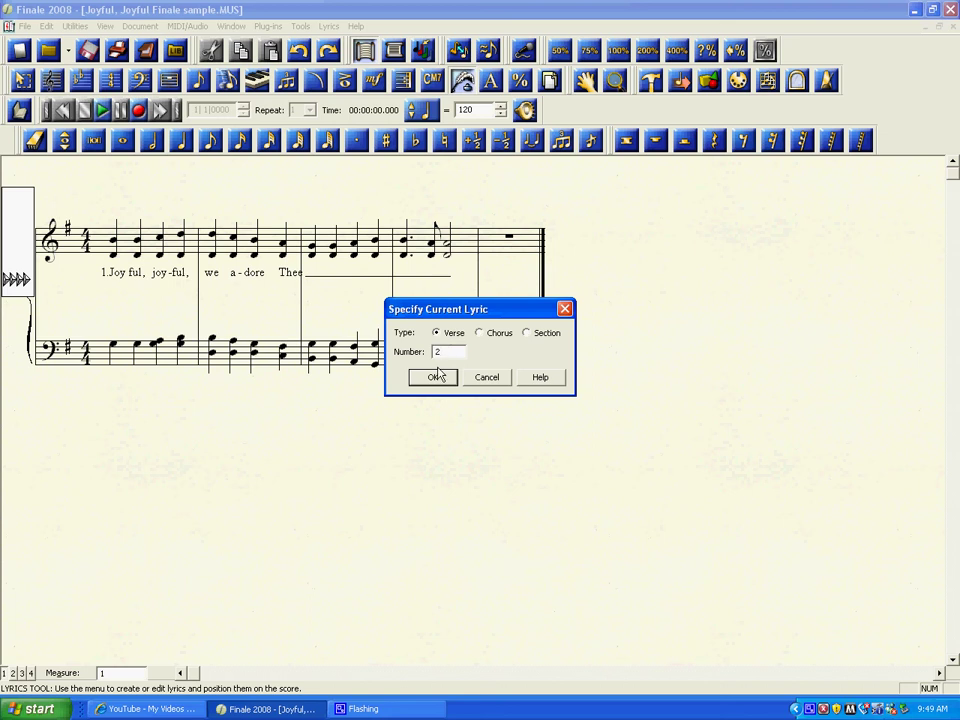
pyautogui.click(438, 378)
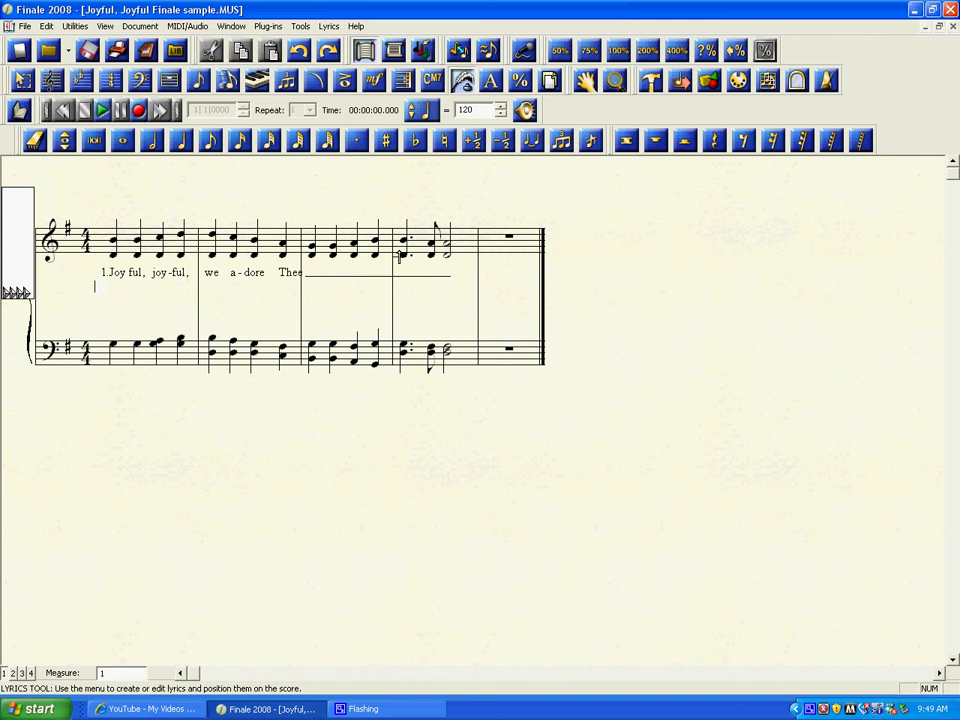
pyautogui.write('2.All')
pyautogui.write(' Thy ')
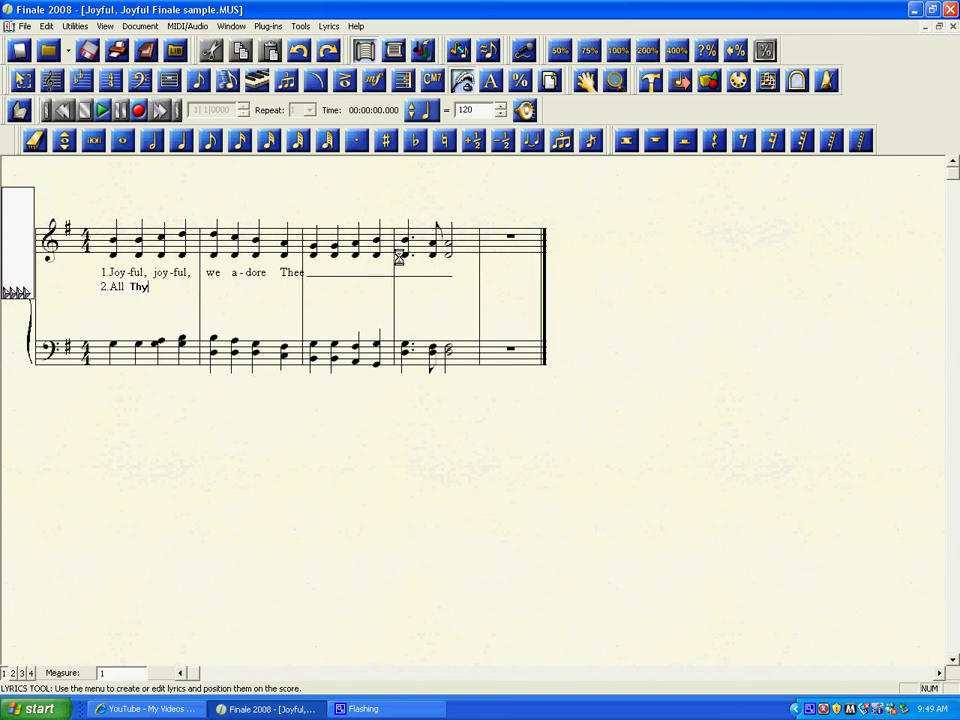
pyautogui.write('work')
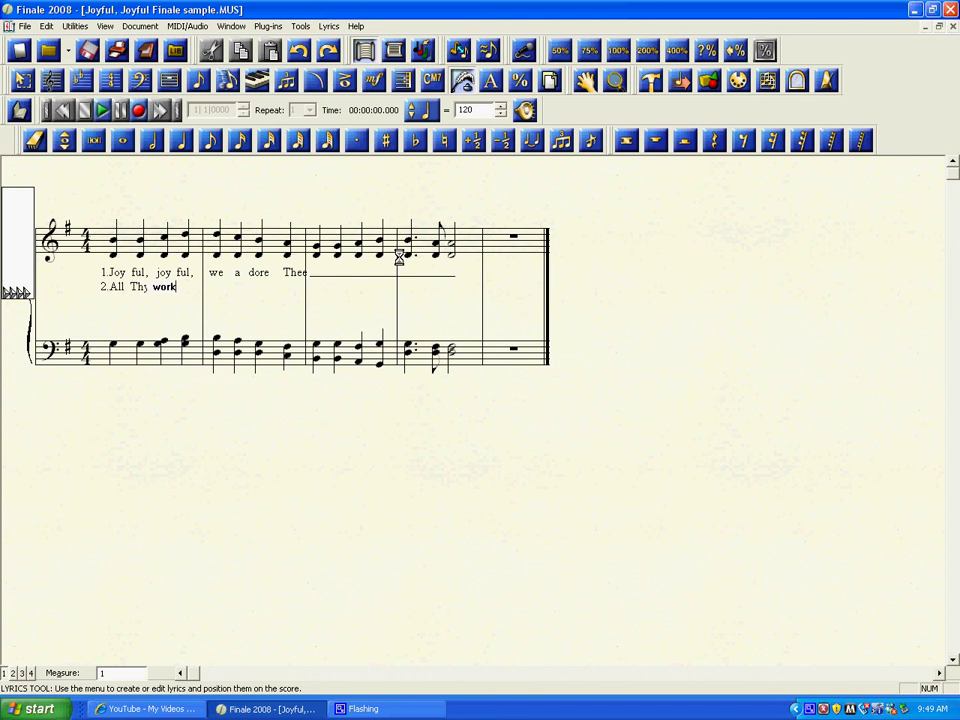
pyautogui.write('s')
# Make verse 3 current and start a new line below verse 2 reading '3.Thou art'.
pyautogui.click(329, 26)
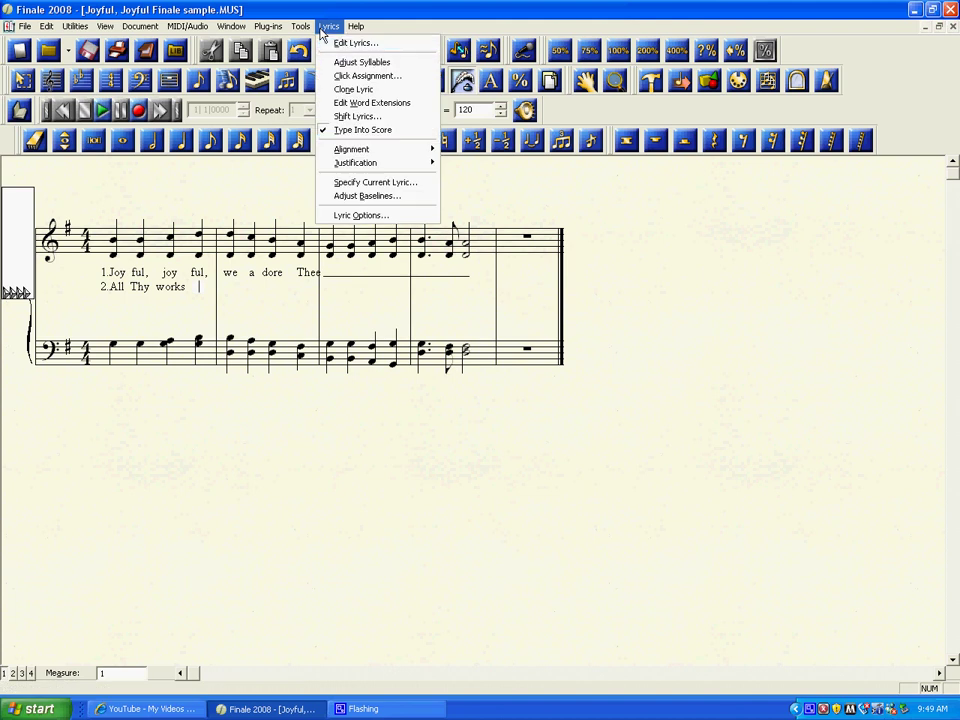
pyautogui.click(404, 183)
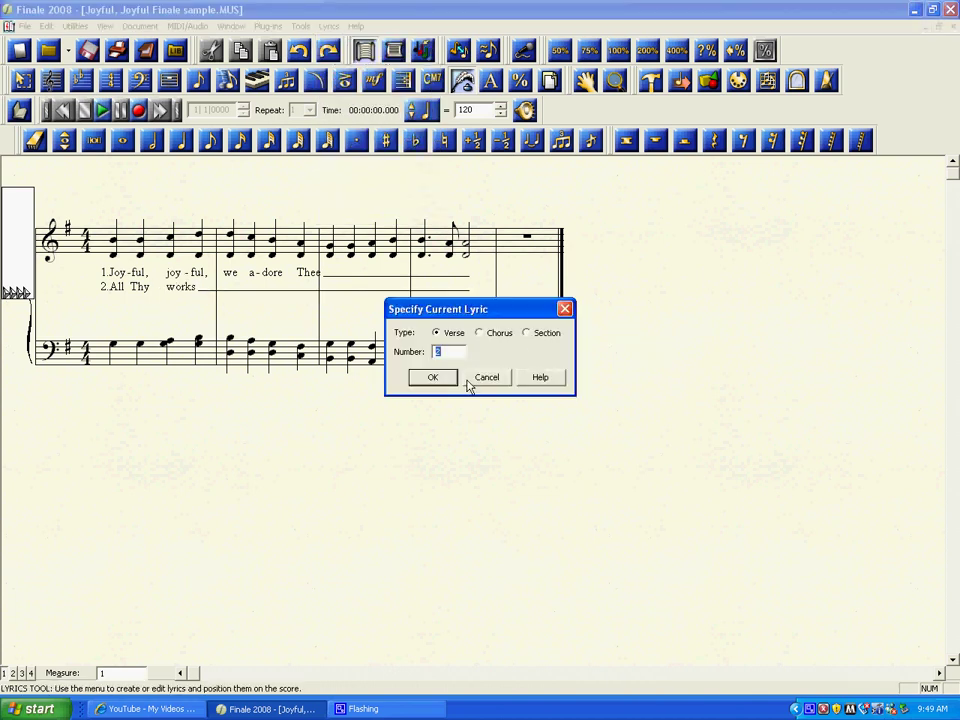
pyautogui.click(433, 381)
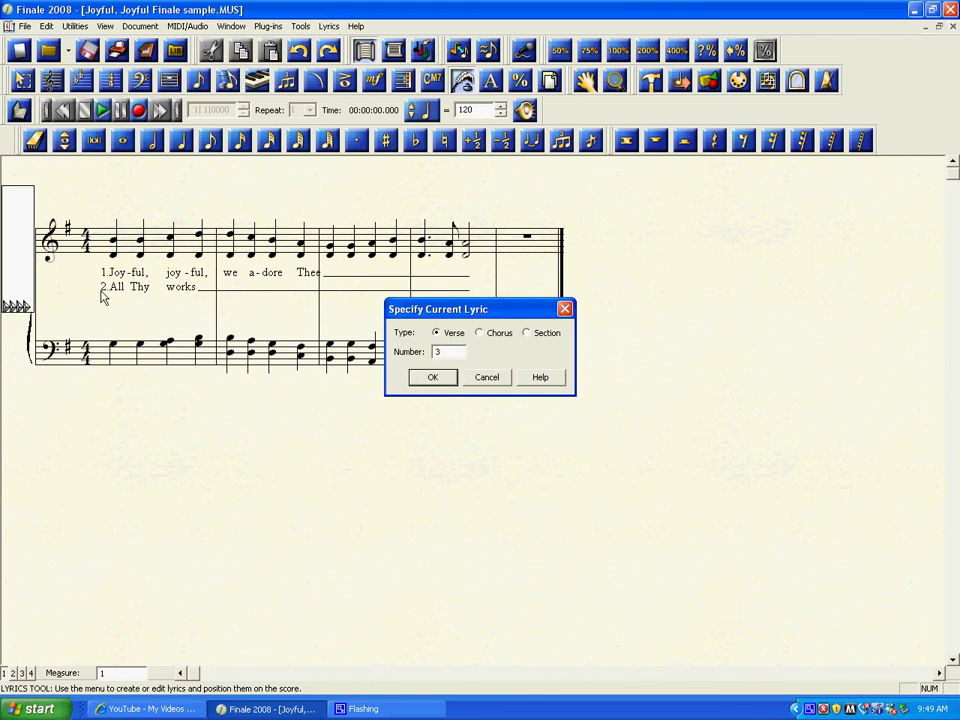
pyautogui.click(106, 288)
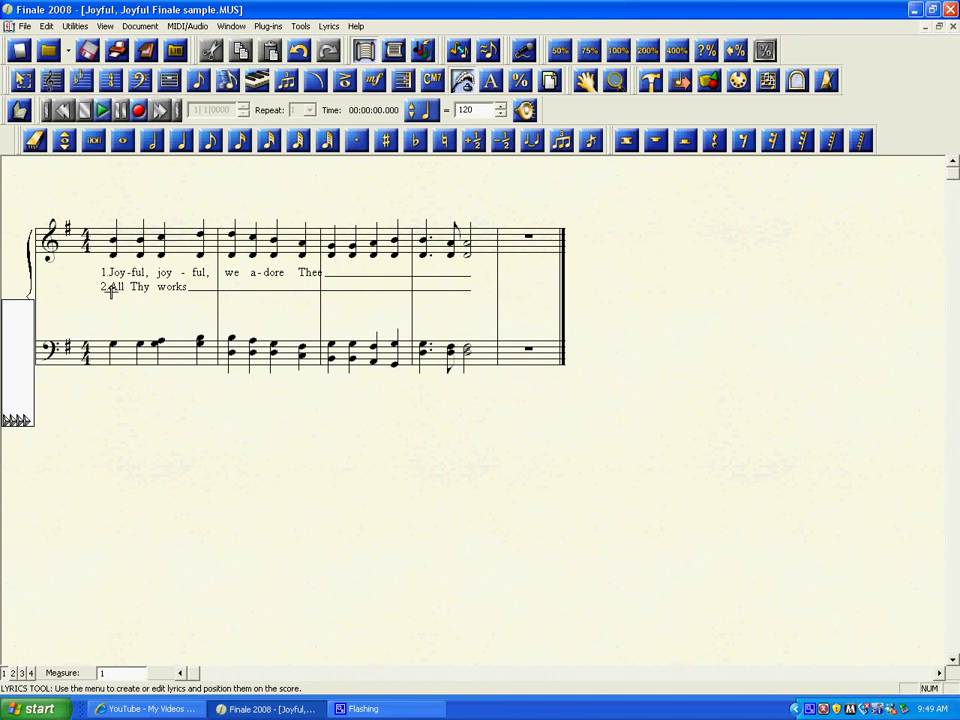
pyautogui.press('Down')
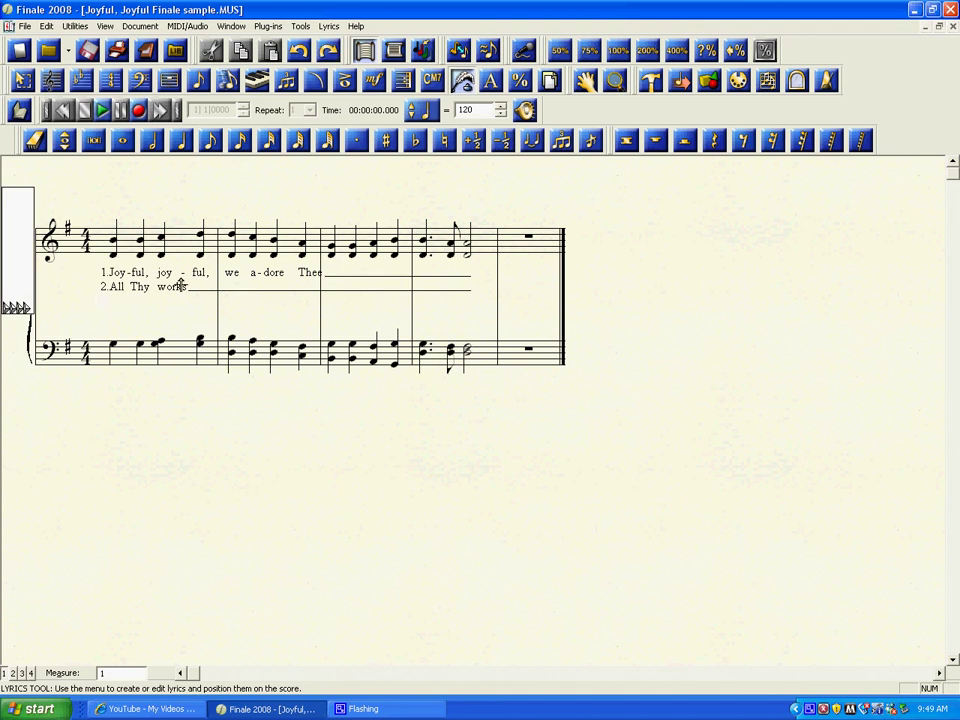
pyautogui.write('3.Tho')
pyautogui.write('u art')
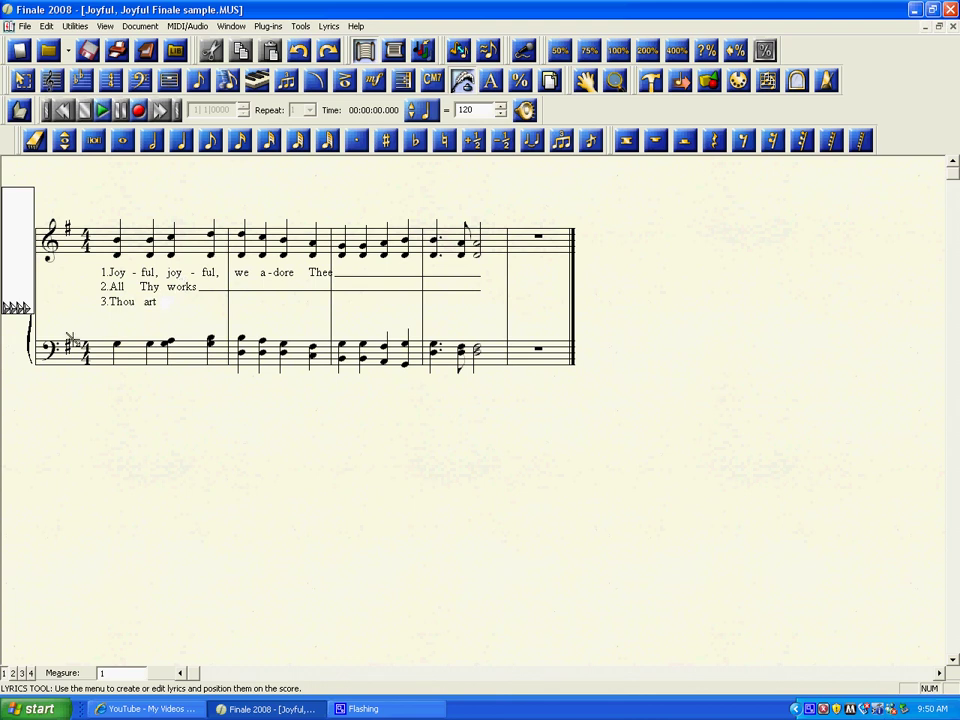
# Reconfirm verse 3 as the current lyric and check the verse 3 and verse 2 lines.
pyautogui.click(335, 30)
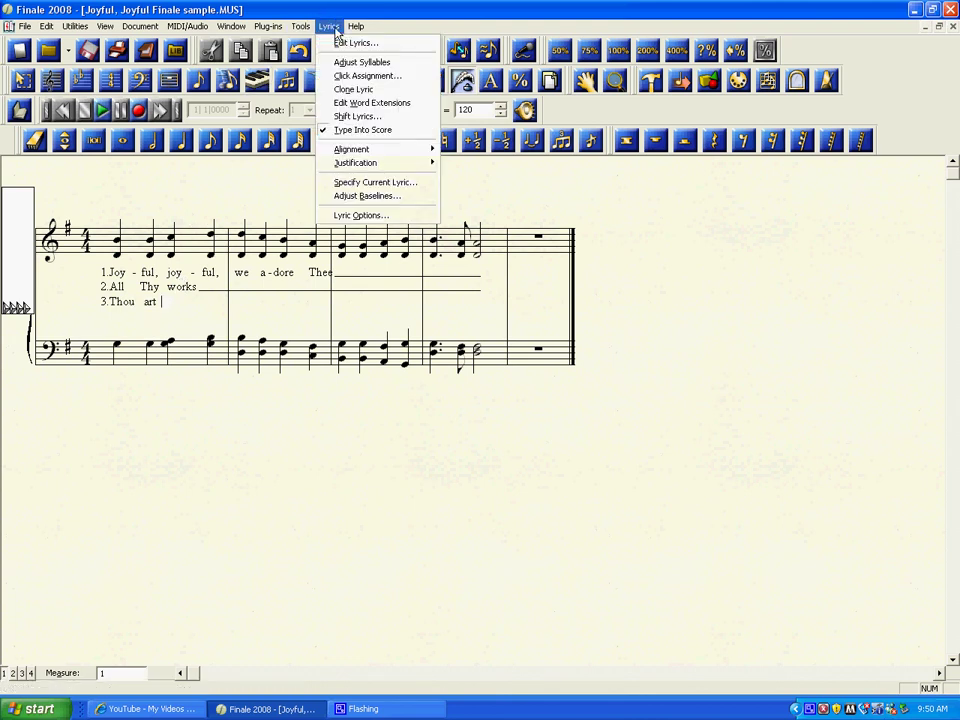
pyautogui.click(350, 183)
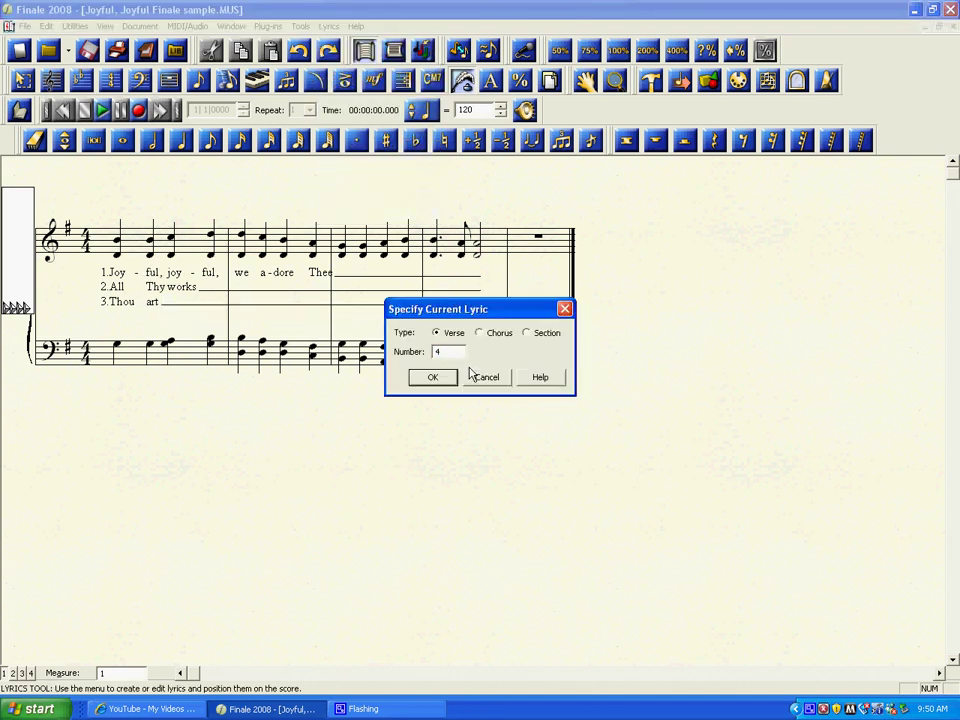
pyautogui.click(433, 377)
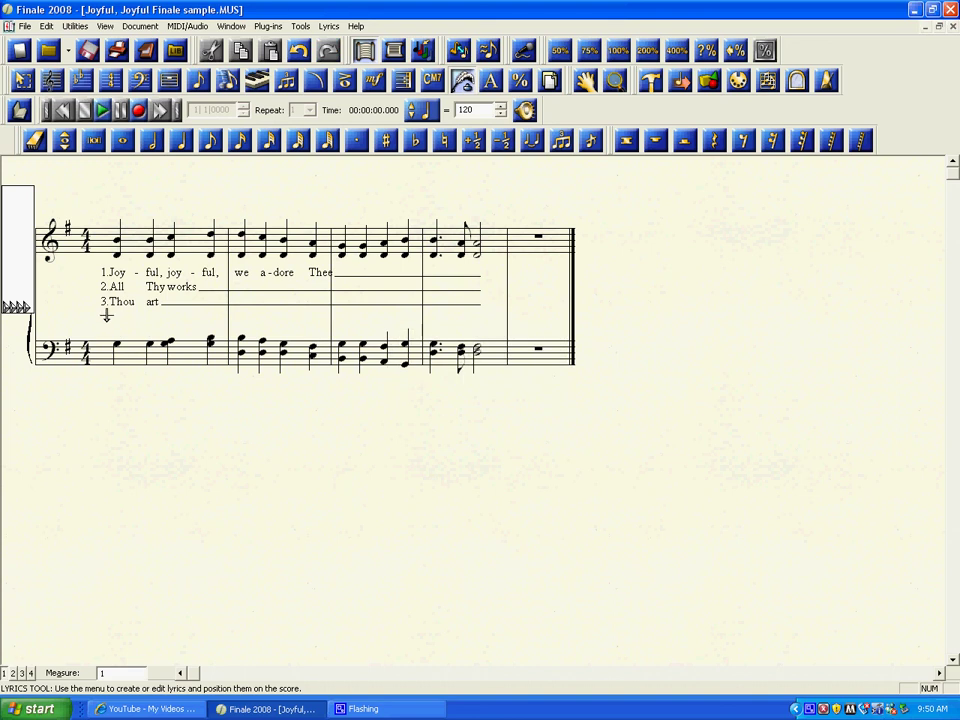
pyautogui.click(115, 301)
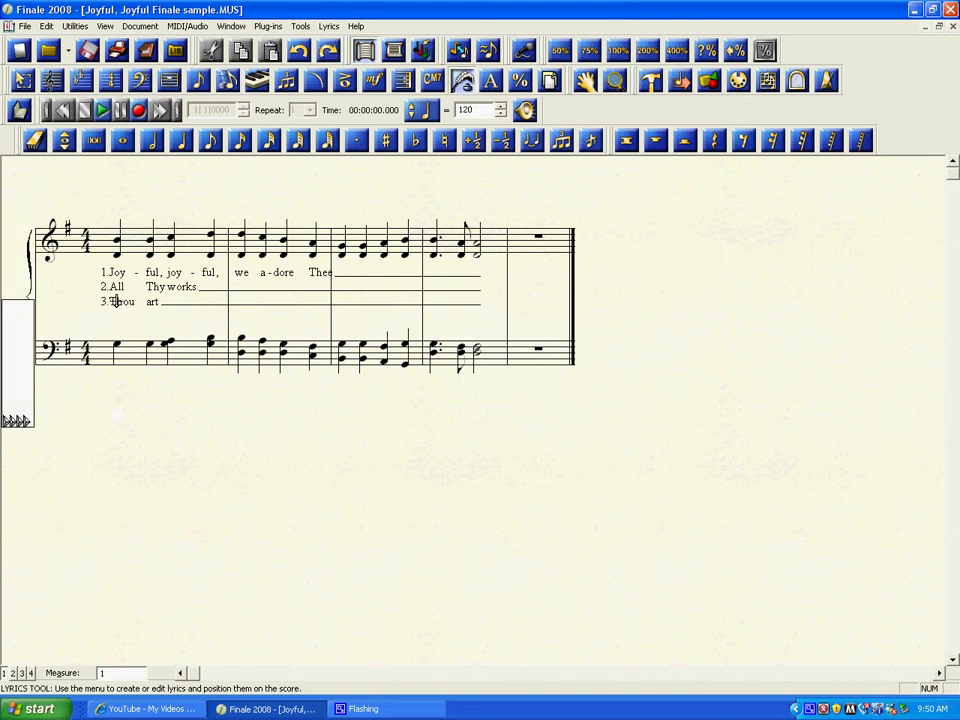
pyautogui.click(118, 286)
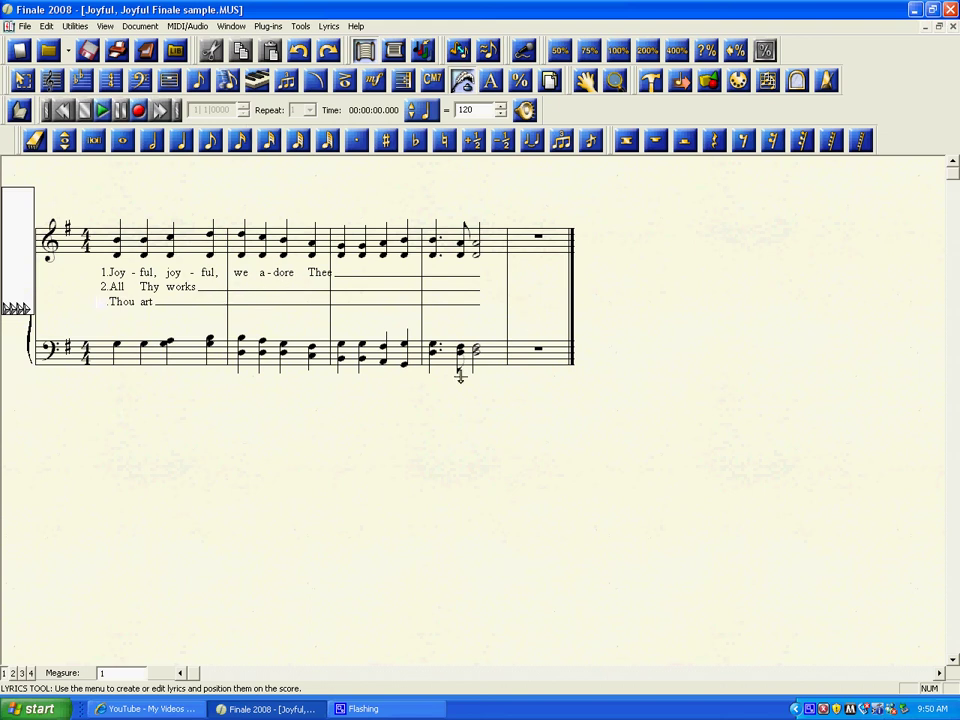
pyautogui.click(454, 426)
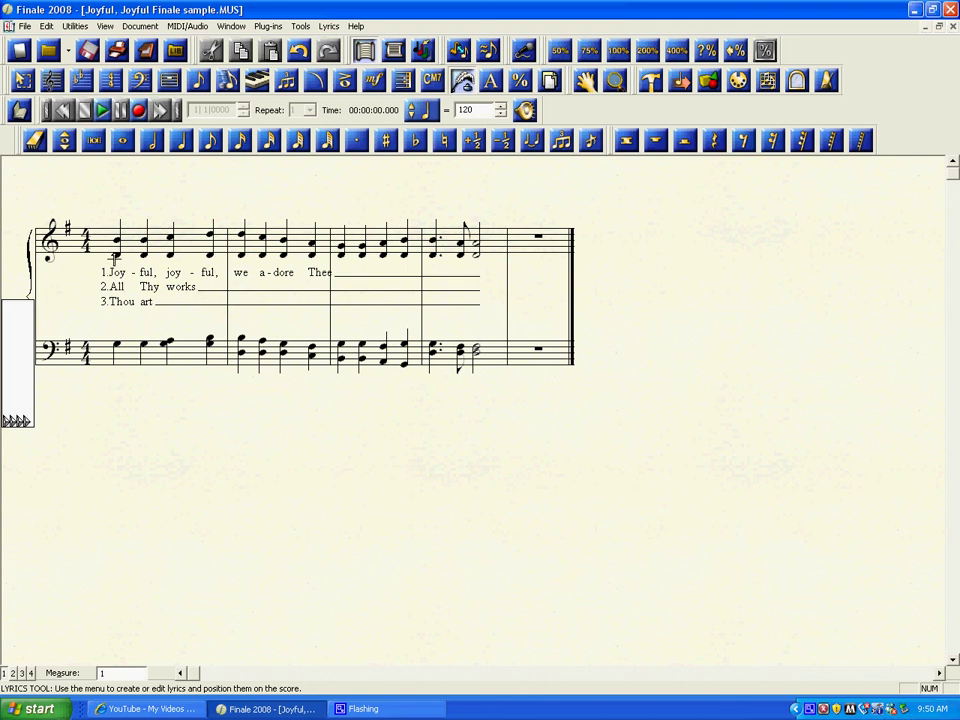
# Lower the treble lyric baseline, then select verse 3 and drag its line slightly down.
pyautogui.click(116, 258)
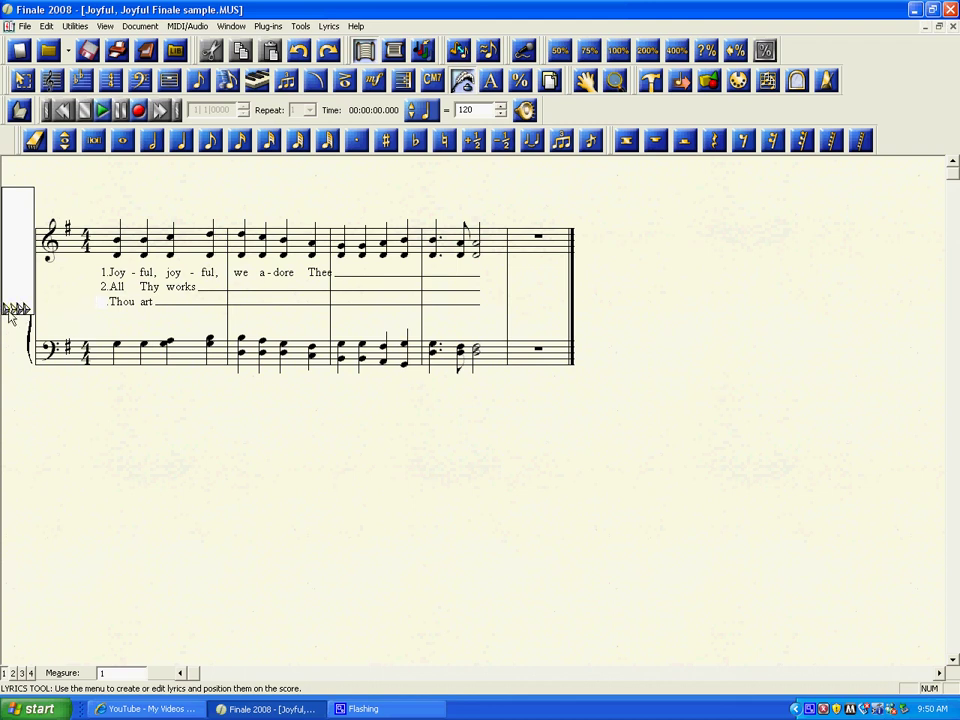
pyautogui.moveTo(6, 312); pyautogui.dragTo(7, 321)
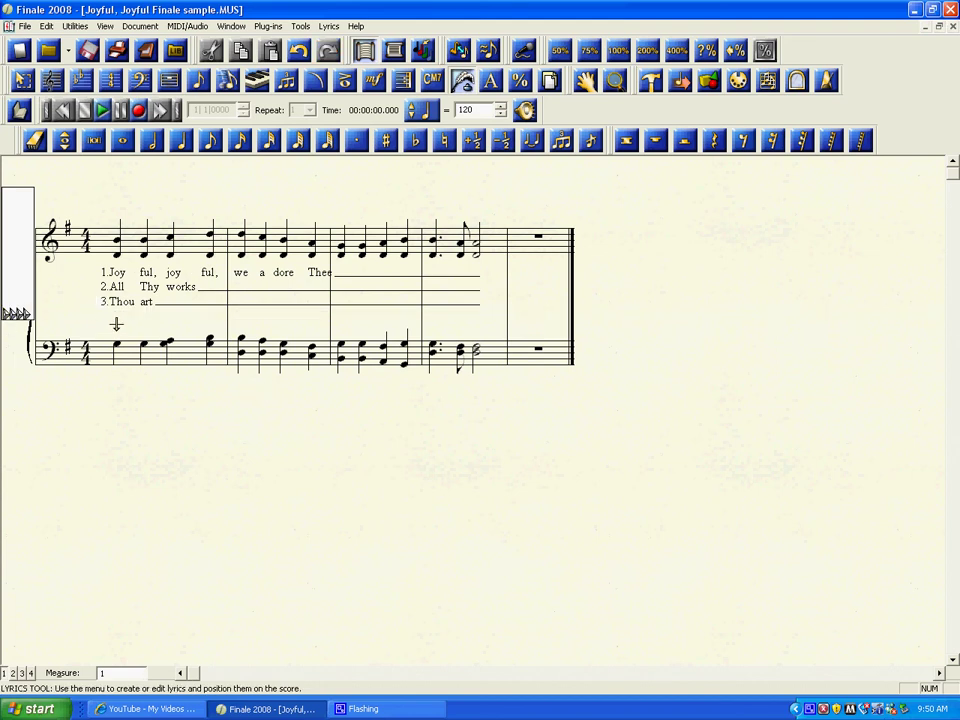
pyautogui.click(324, 28)
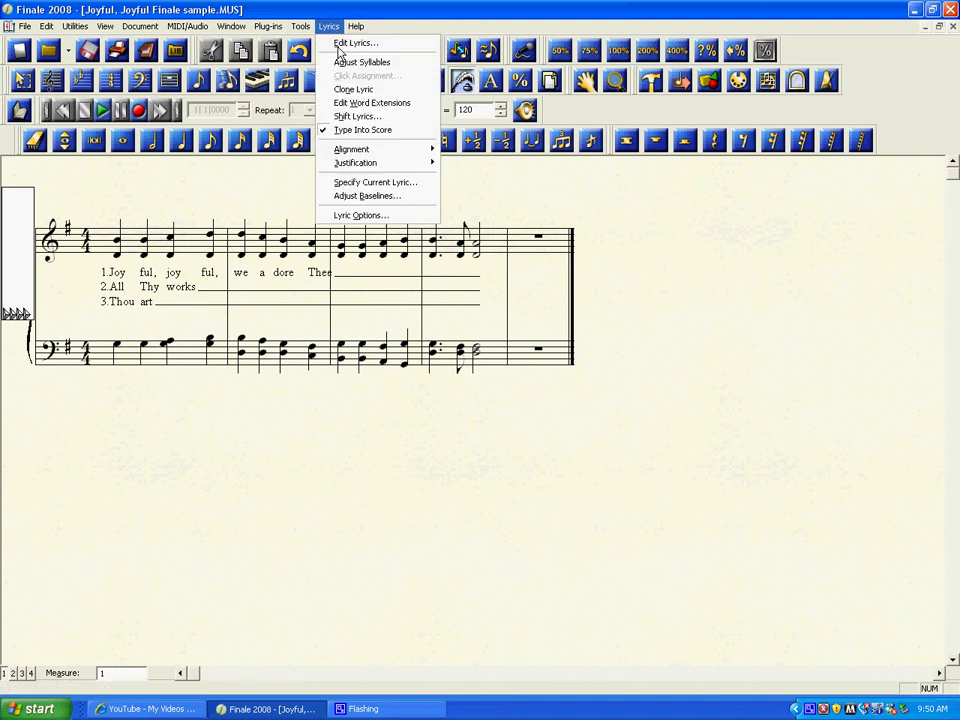
pyautogui.click(370, 184)
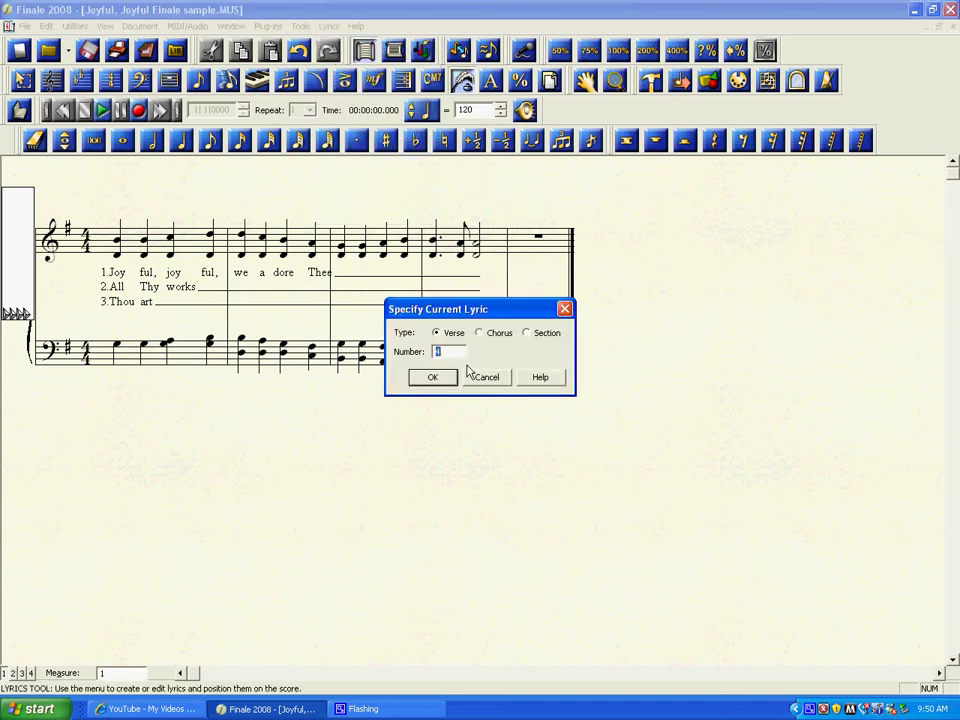
pyautogui.write('3')
pyautogui.click(440, 378)
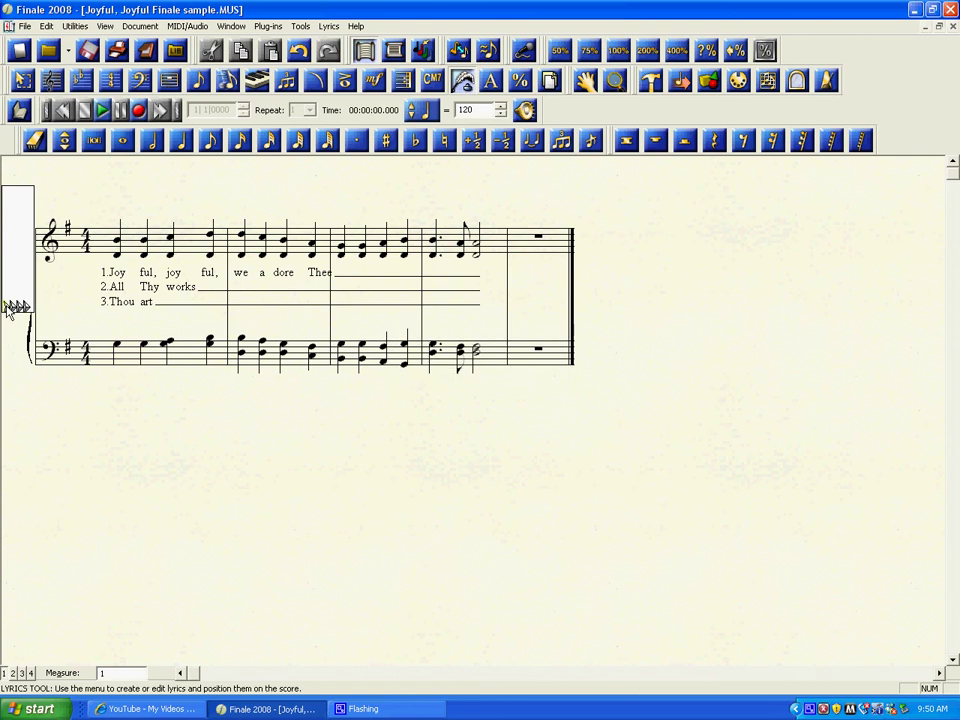
pyautogui.moveTo(8, 307); pyautogui.dragTo(9, 312)
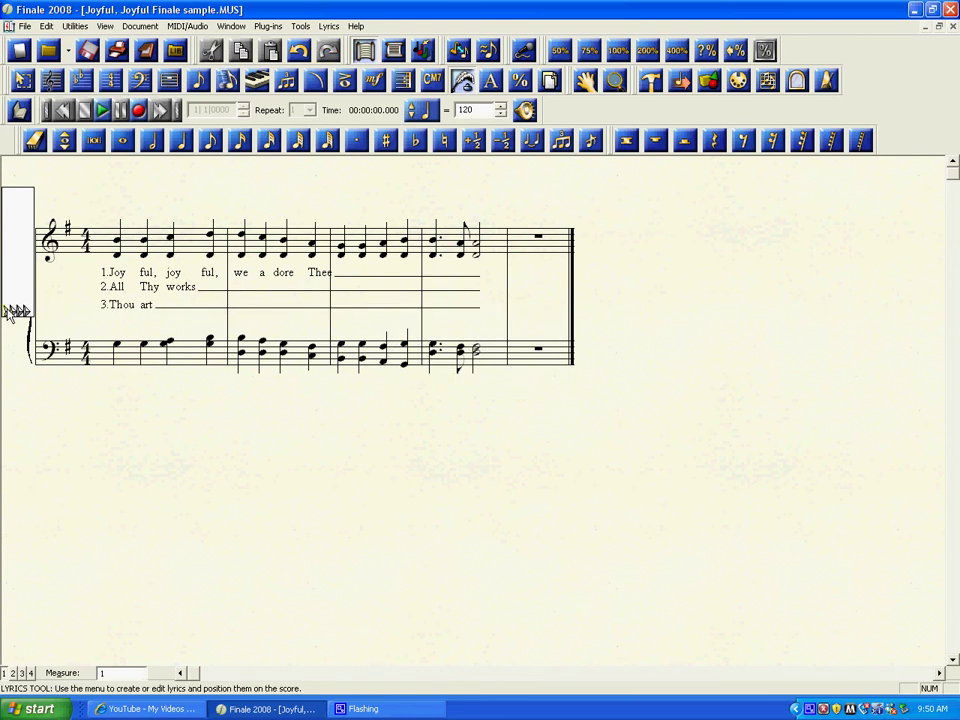
# Select verse 2 and adjust its baseline so the three verses are evenly spaced.
pyautogui.click(329, 26)
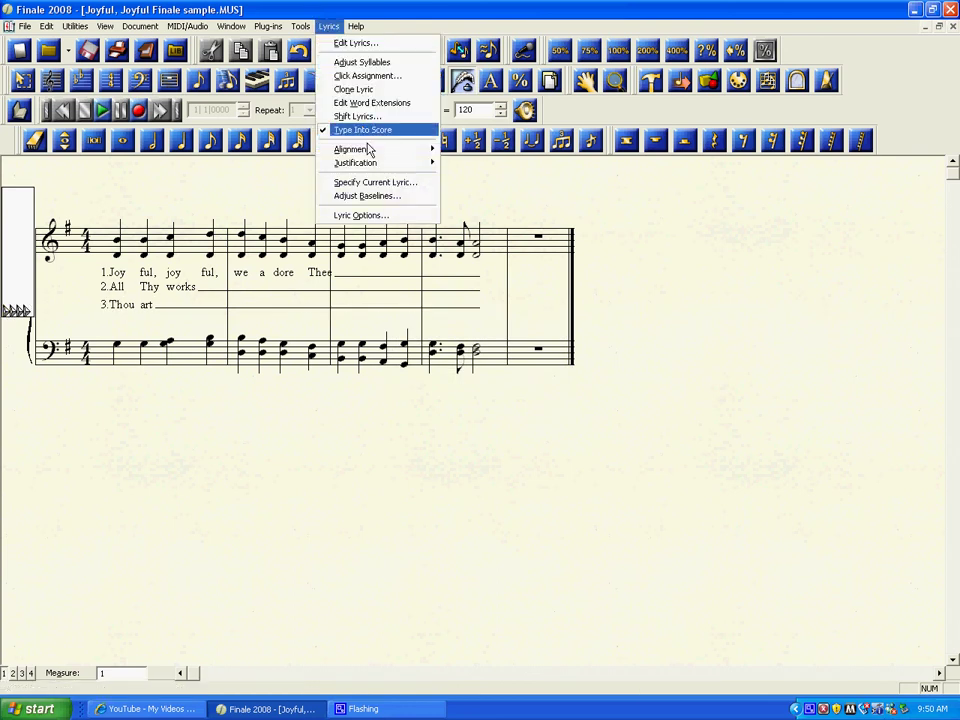
pyautogui.click(367, 186)
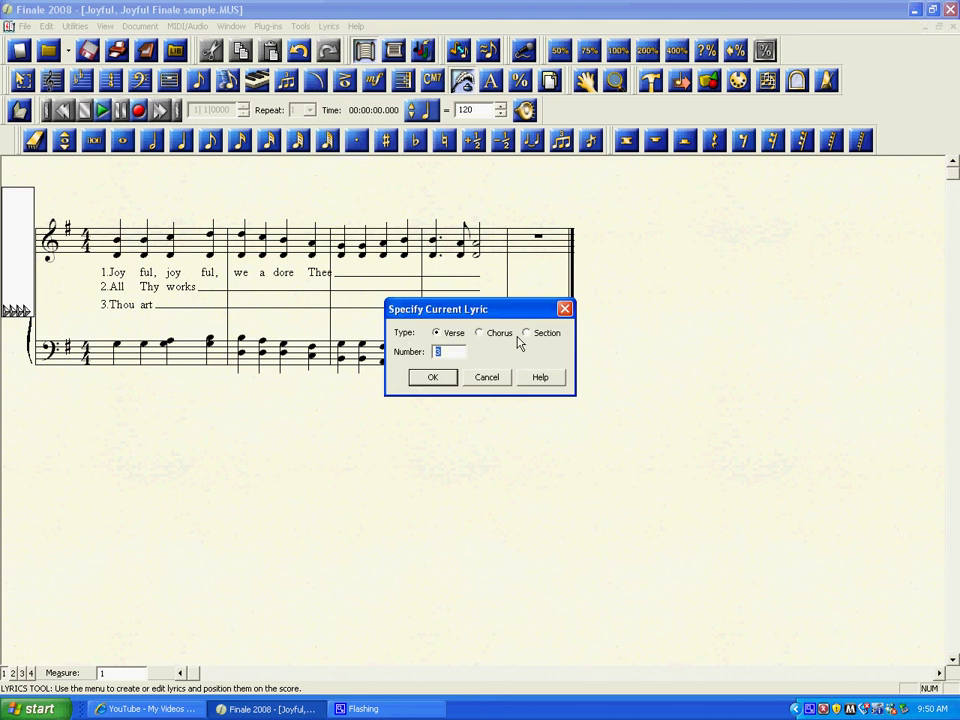
pyautogui.write('2')
pyautogui.click(429, 379)
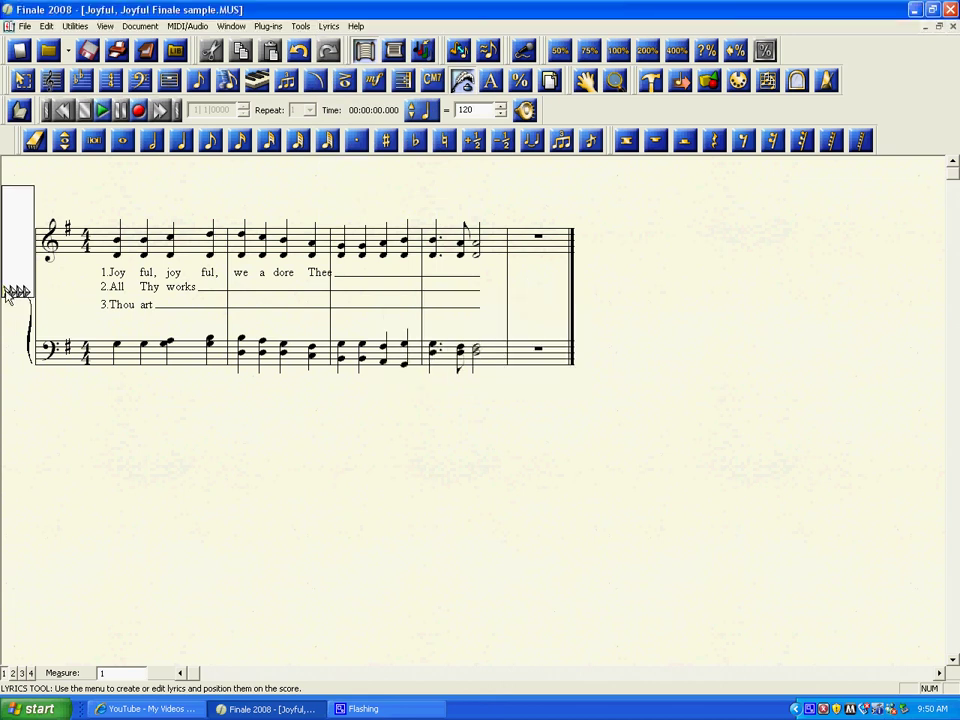
pyautogui.click(8, 297)
pyautogui.moveTo(8, 297); pyautogui.dragTo(8, 296)
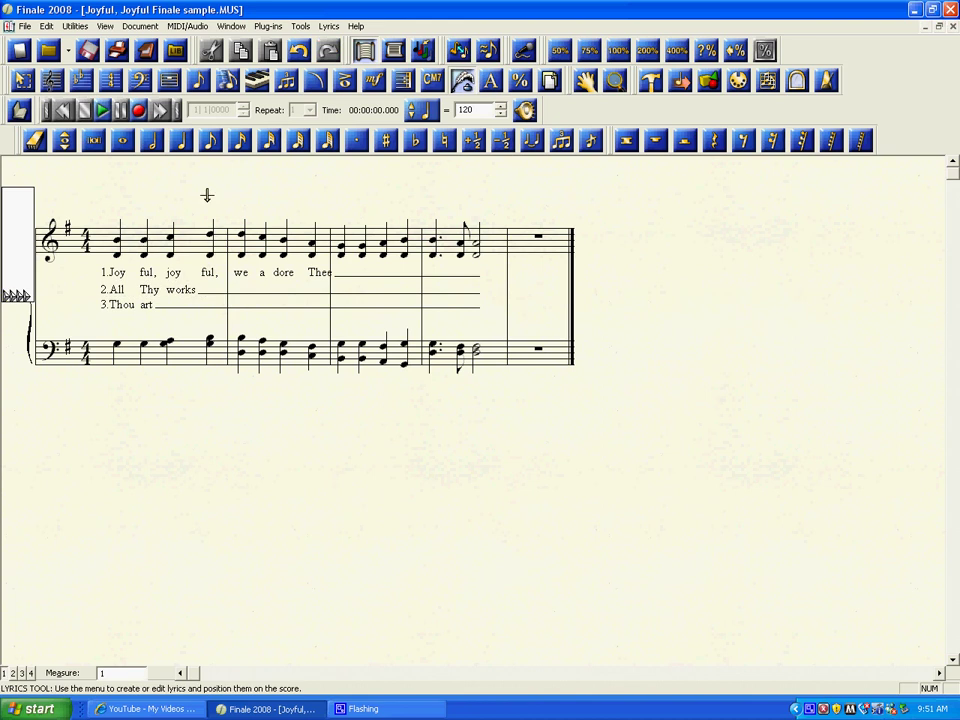